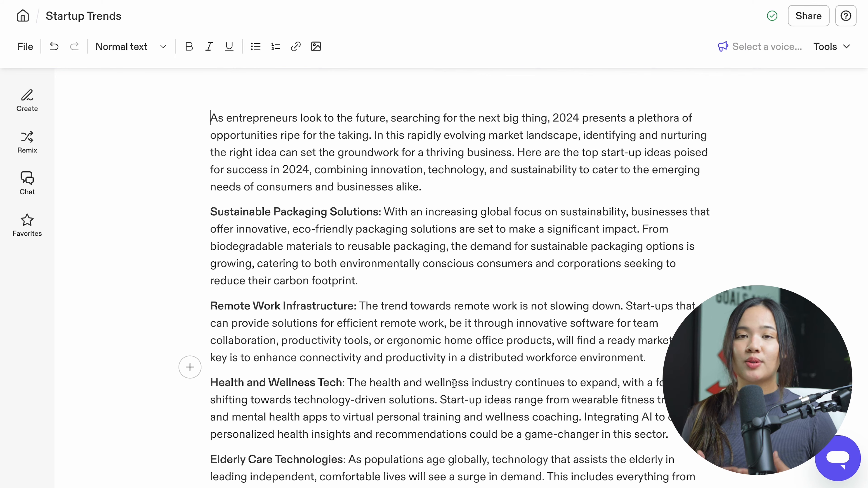
# Use Continue writing to extend the text after the Sustainable Packaging Solutions paragraph.
pyautogui.scroll(-3, 393, 370)
pyautogui.scroll(3, 321, 351)
pyautogui.scroll(-3, 320, 353)
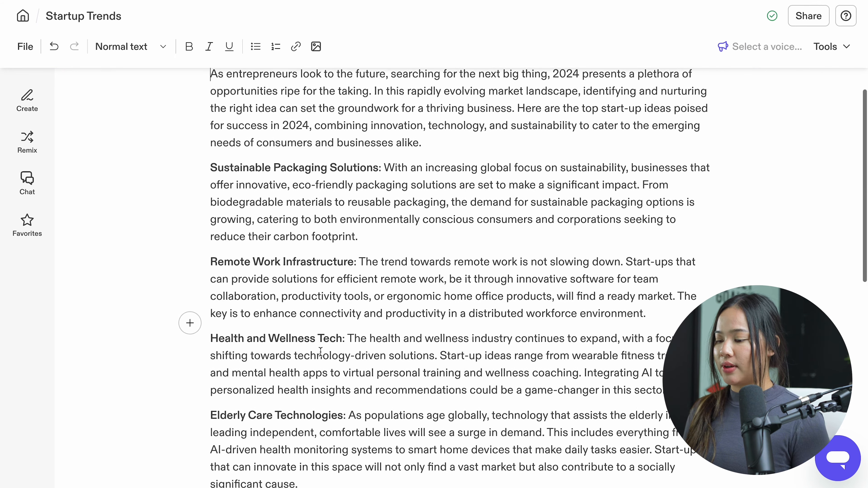
pyautogui.scroll(3, 321, 352)
pyautogui.click(383, 277)
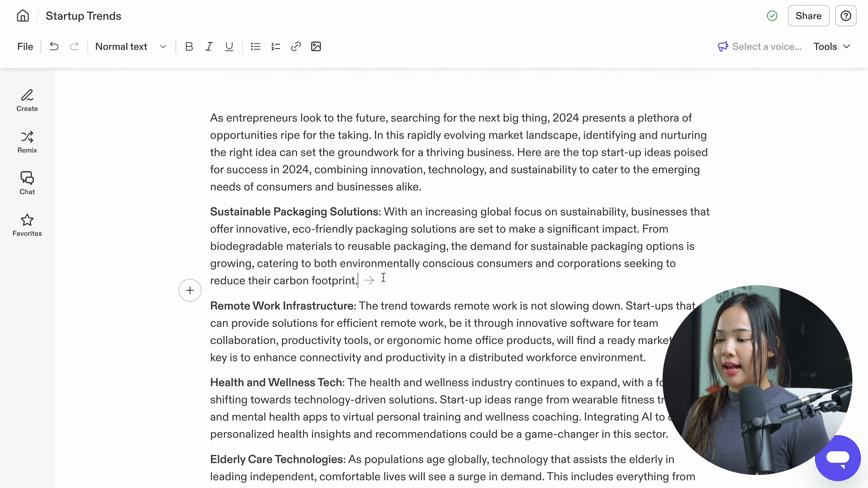
pyautogui.click(429, 205)
pyautogui.click(380, 281)
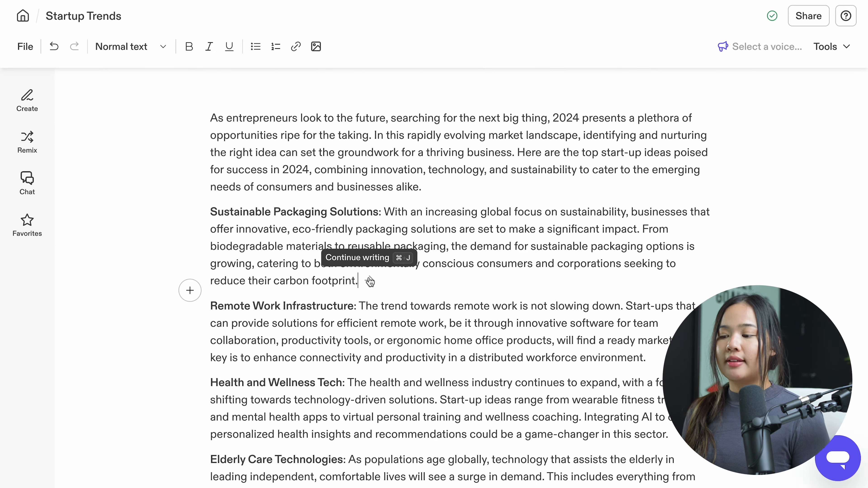
pyautogui.click(369, 281)
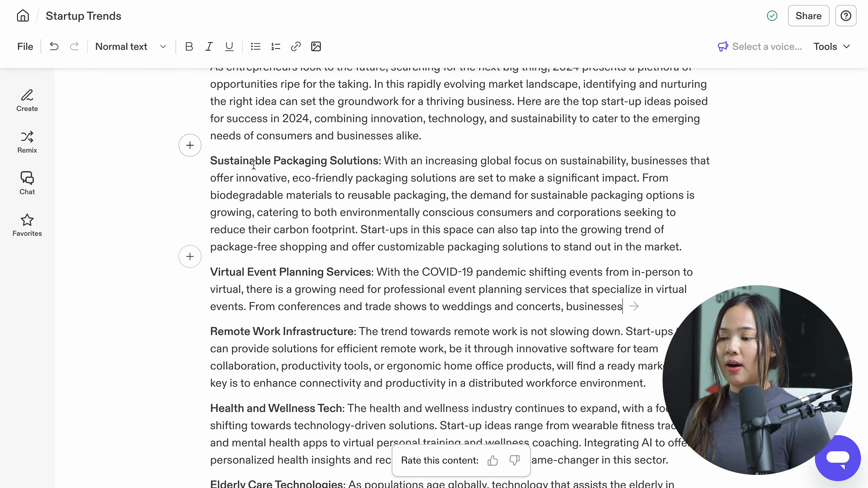
pyautogui.moveTo(210, 161); pyautogui.dragTo(448, 196)
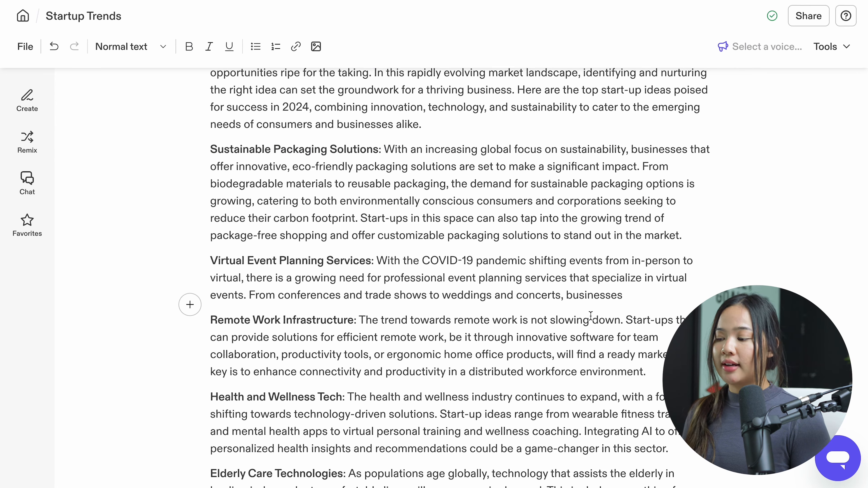
# Use Continue writing to extend the text after the Remote Work Infrastructure paragraph, and look over the generated section.
pyautogui.scroll(-2, 612, 315)
pyautogui.click(657, 301)
pyautogui.click(658, 301)
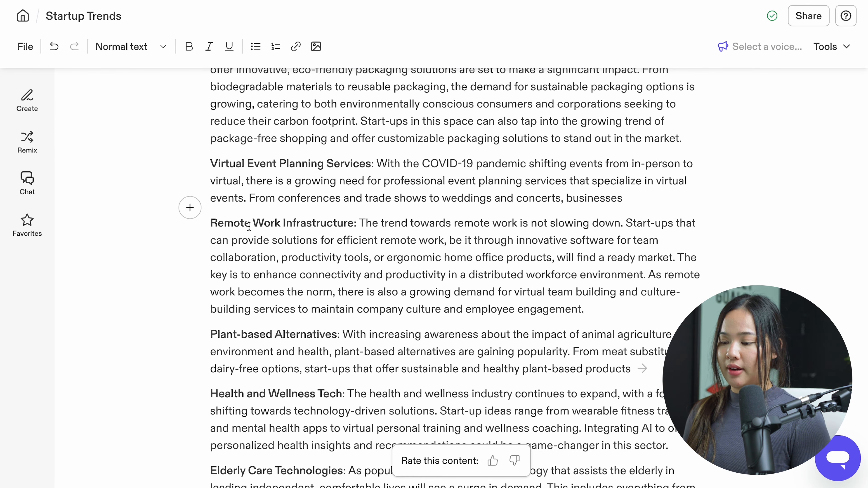
pyautogui.scroll(-1, 249, 225)
pyautogui.moveTo(209, 312); pyautogui.dragTo(338, 318)
pyautogui.scroll(5, 341, 317)
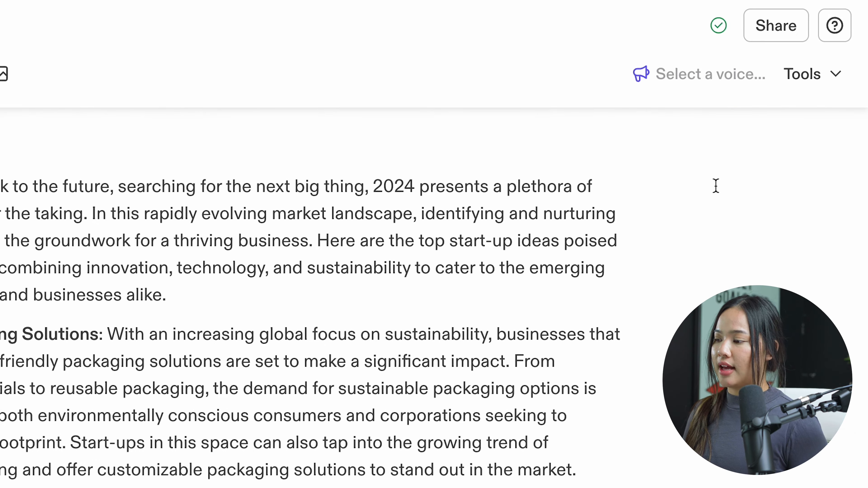
# Review the MFW 2 brand voice description, and set the document's brand voice to MFW URL.
pyautogui.click(703, 83)
pyautogui.click(284, 244)
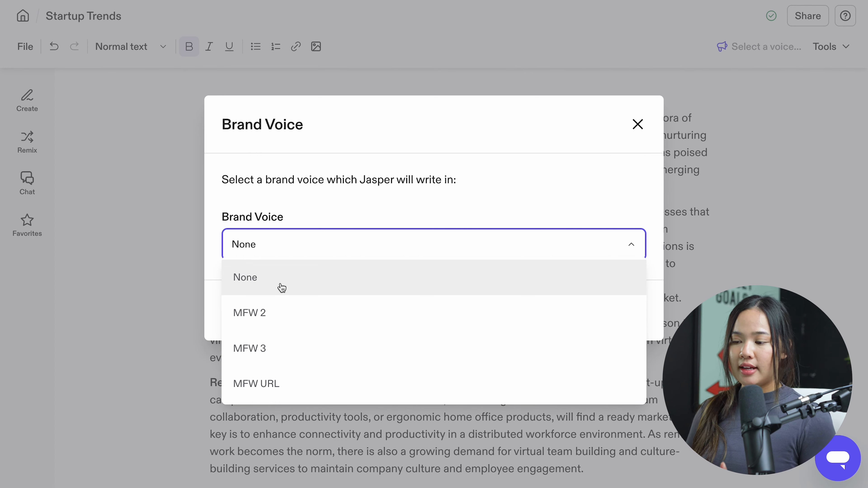
pyautogui.click(287, 313)
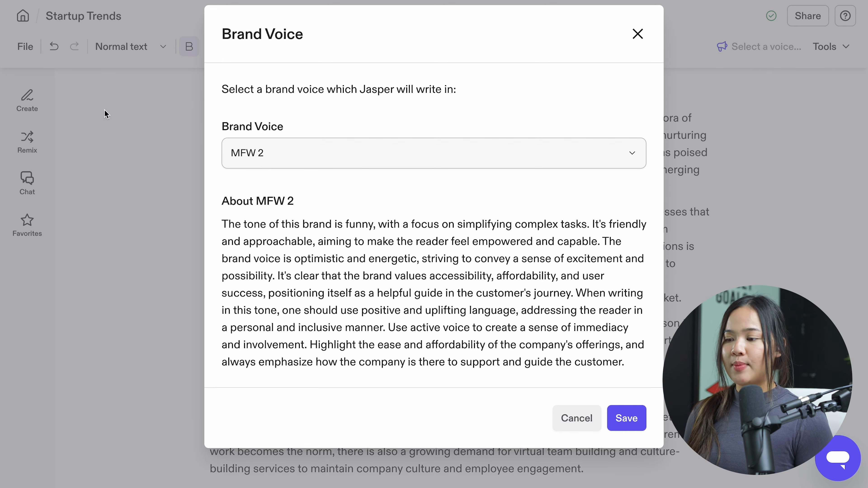
pyautogui.moveTo(627, 368); pyautogui.dragTo(211, 231)
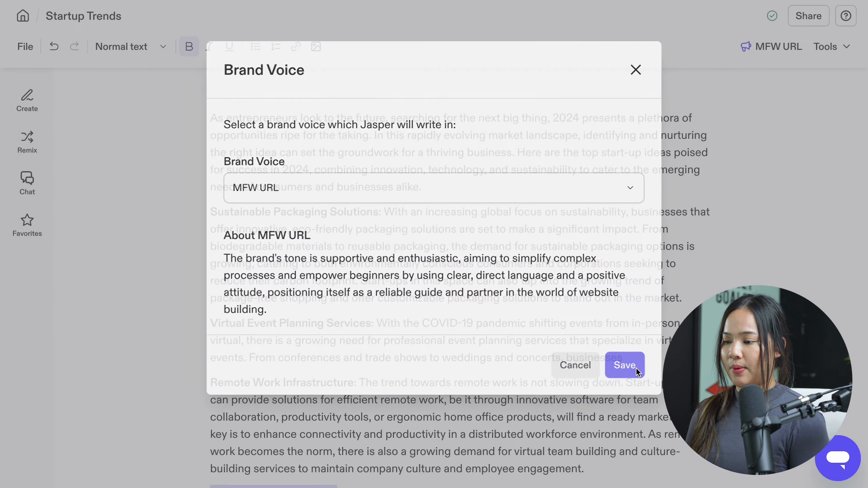
pyautogui.click(632, 367)
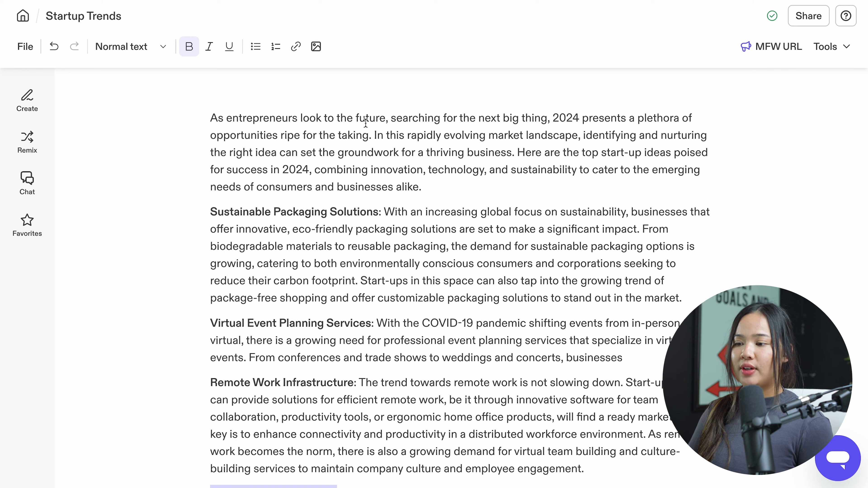
# Change the tone of the introductory paragraph to the MFW URL brand voice and replace the original with the rewritten version.
pyautogui.click(434, 118)
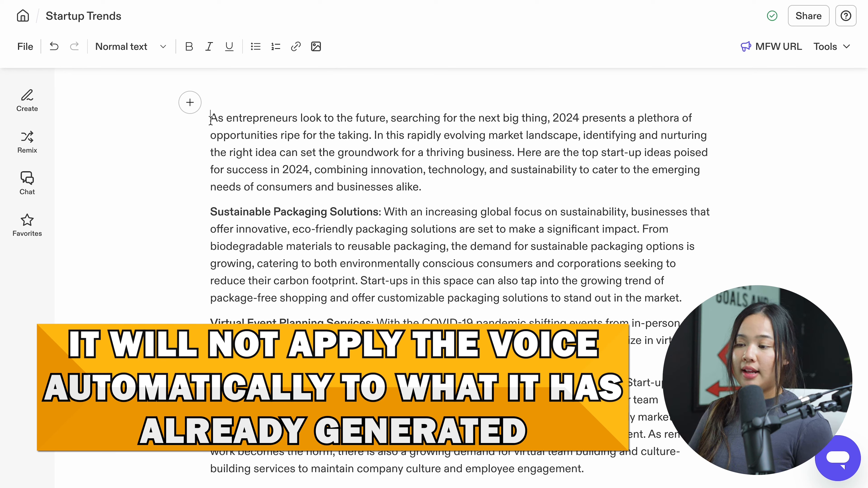
pyautogui.moveTo(211, 118); pyautogui.dragTo(225, 119)
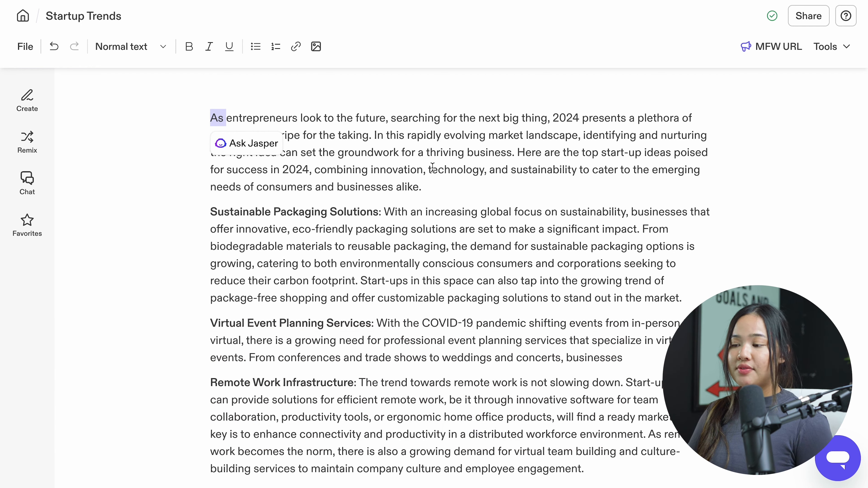
pyautogui.click(415, 187)
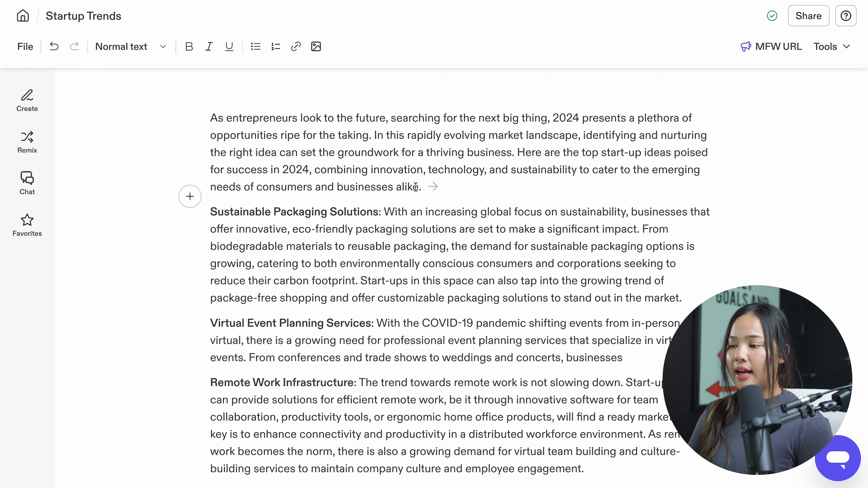
pyautogui.moveTo(419, 189); pyautogui.dragTo(210, 118)
pyautogui.click(268, 218)
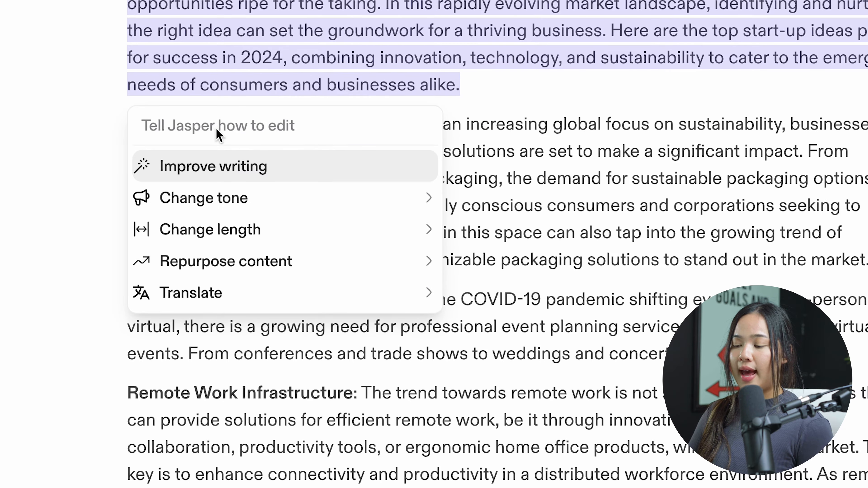
pyautogui.moveTo(247, 203)
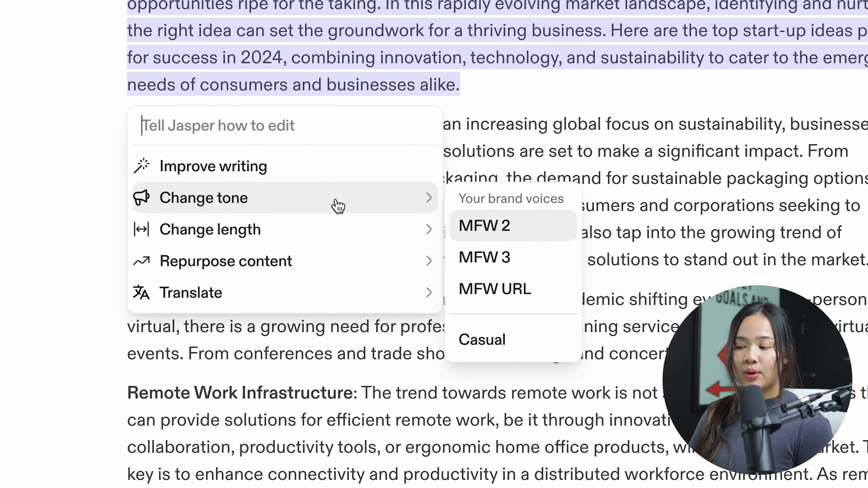
pyautogui.click(509, 291)
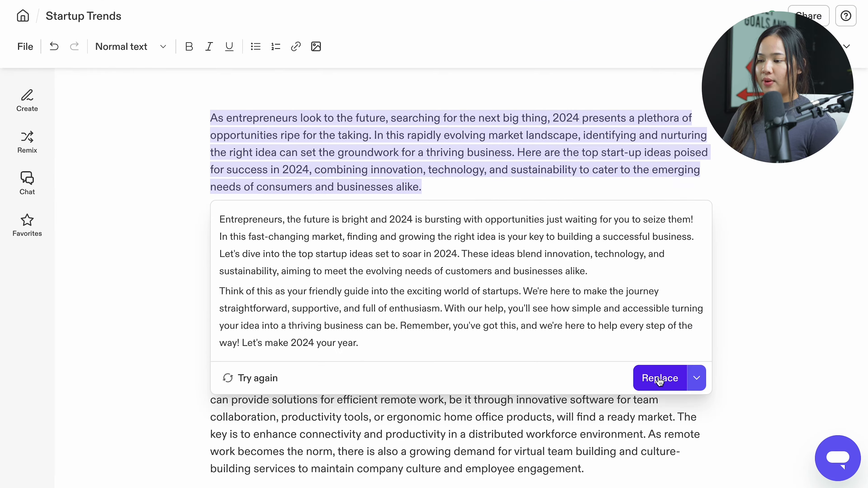
pyautogui.click(660, 378)
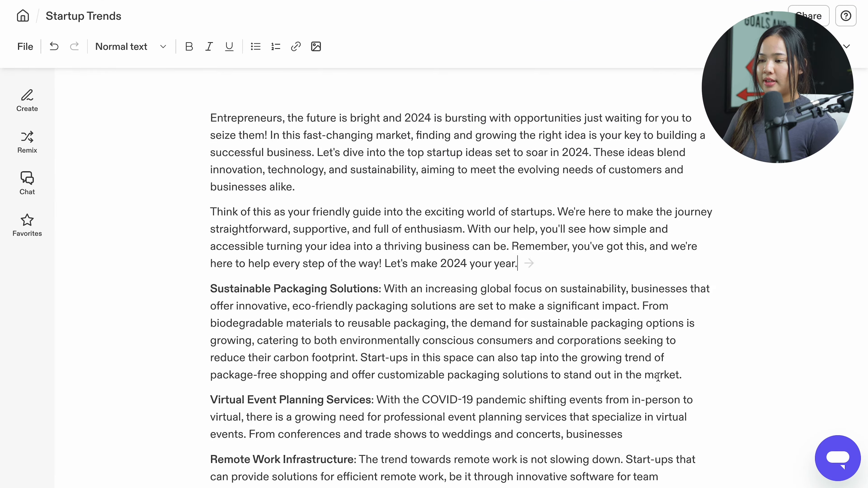
# Use Continue writing to extend the closing paragraph at the end of the document.
pyautogui.scroll(-15, 339, 341)
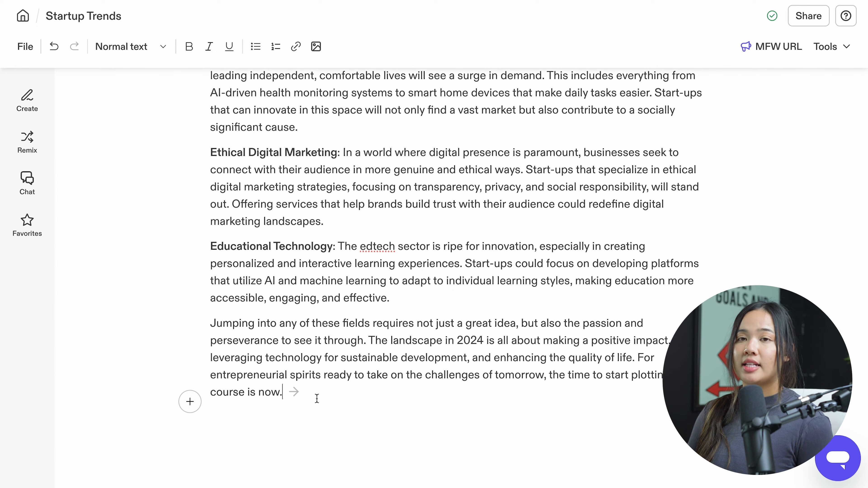
pyautogui.click(294, 392)
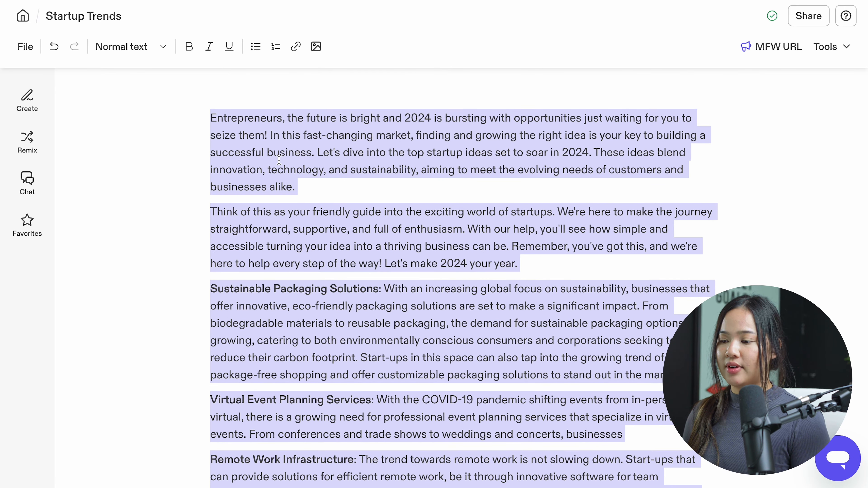
# Change the tone of the whole document to the MFW URL brand voice and replace the original text.
pyautogui.scroll(-15, 279, 173)
pyautogui.click(245, 337)
pyautogui.moveTo(258, 383)
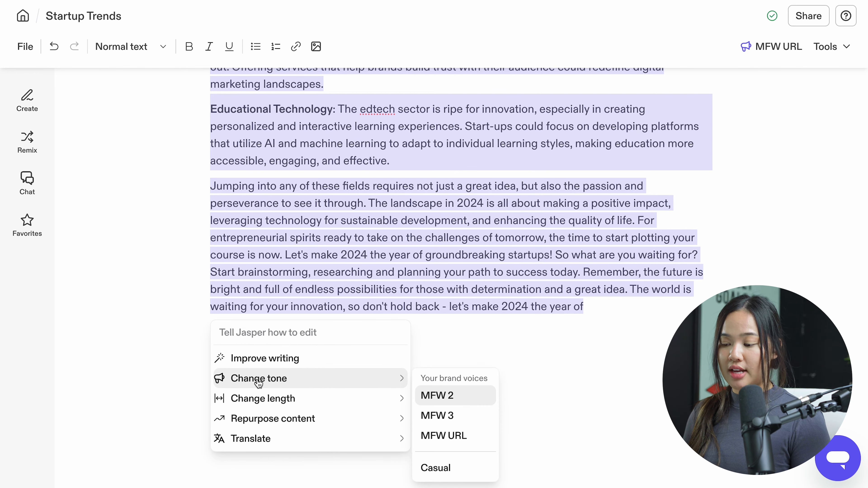
pyautogui.click(464, 438)
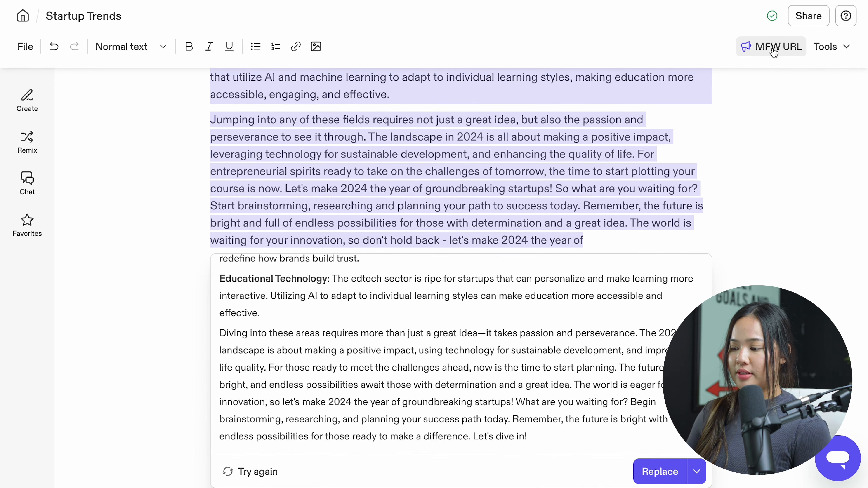
pyautogui.click(652, 472)
# Examine the document's file options, including status and assignee, and the available heading and quote text styles.
pyautogui.scroll(15, 445, 240)
pyautogui.click(25, 46)
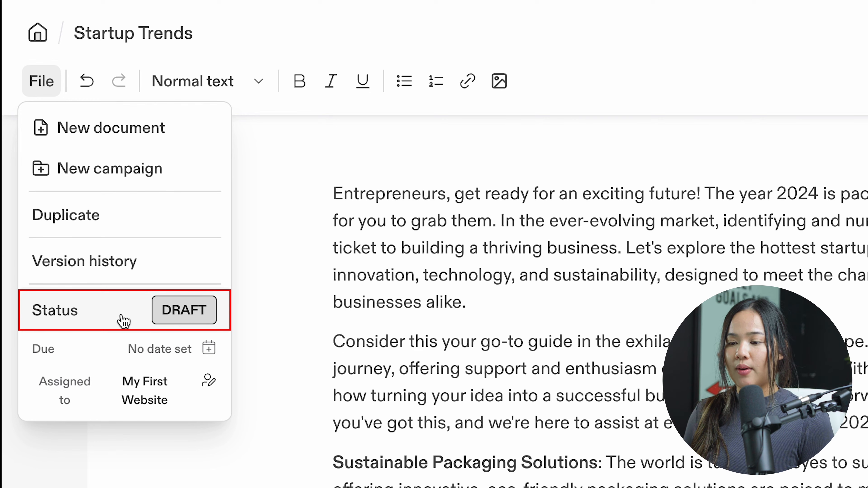
pyautogui.click(175, 317)
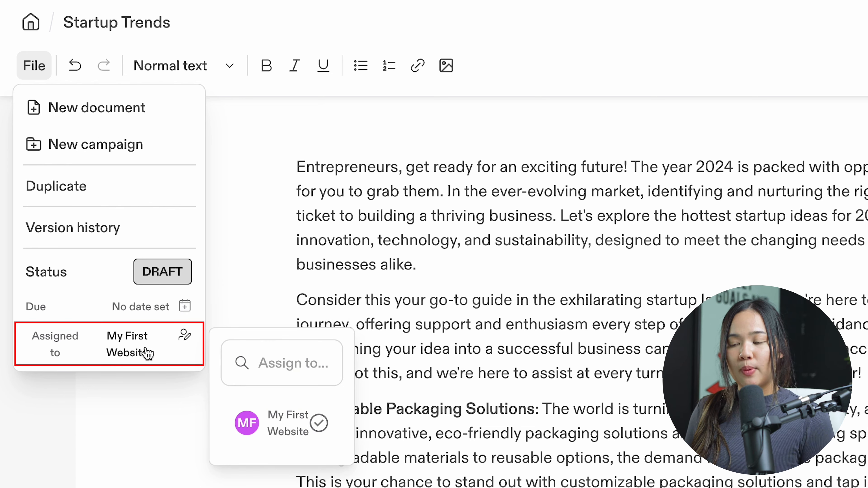
pyautogui.click(84, 8)
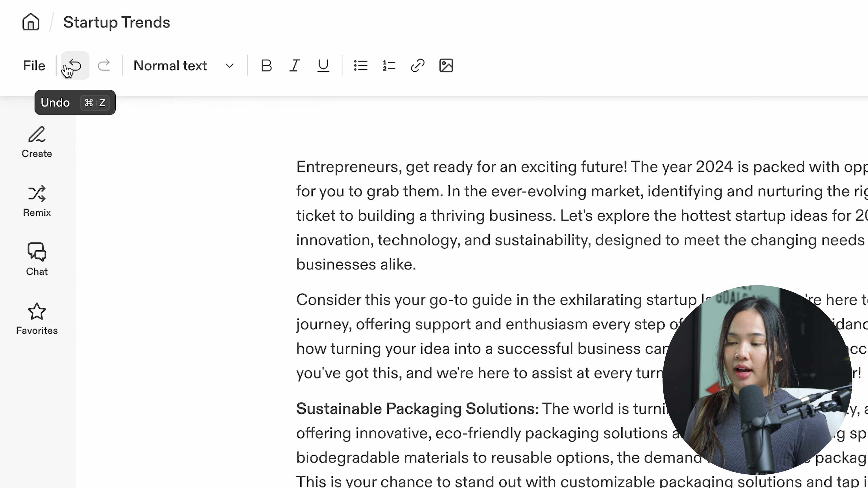
pyautogui.click(152, 72)
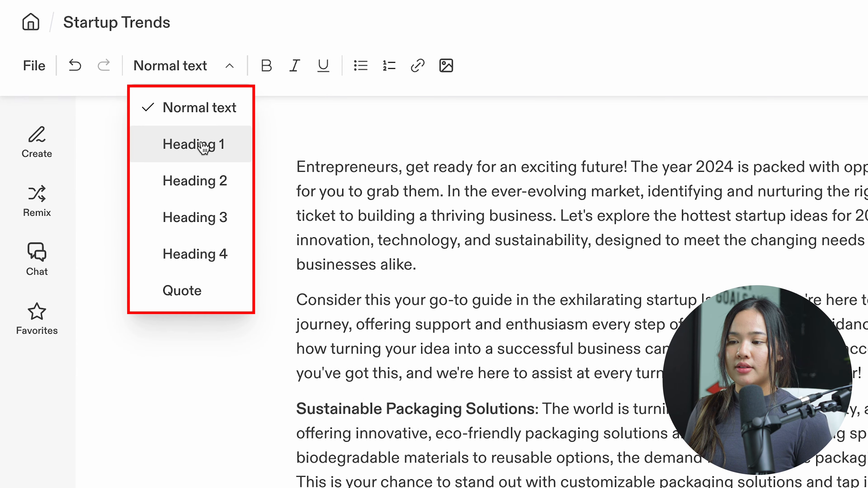
# Toggle bold, italic and underline on the entire document text, ending with all three formats off.
pyautogui.click(446, 197)
pyautogui.press('super+a')
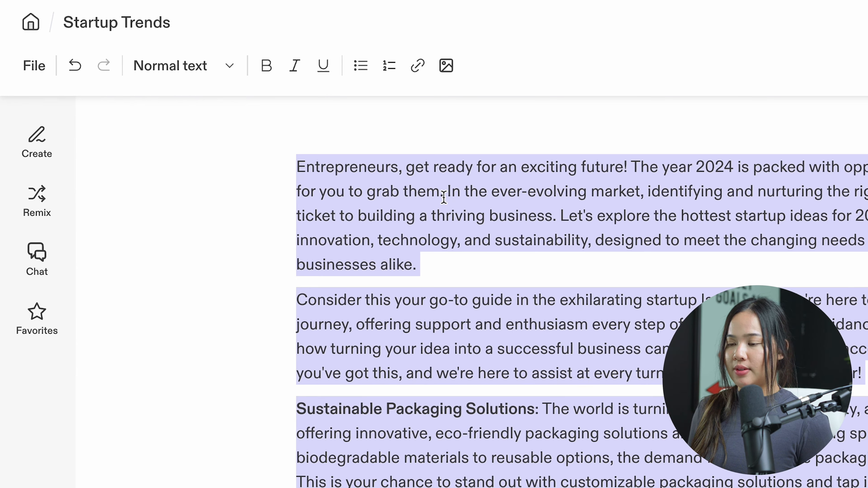
pyautogui.click(266, 66)
pyautogui.click(266, 66)
pyautogui.click(306, 67)
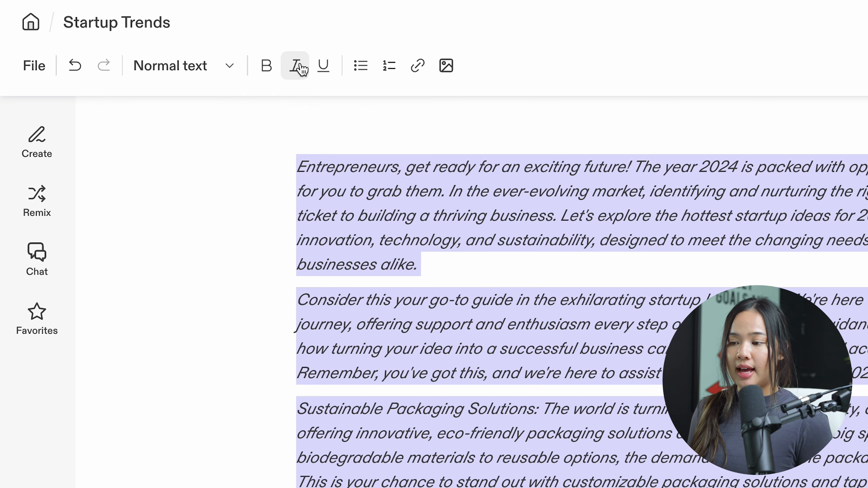
pyautogui.click(302, 68)
pyautogui.click(322, 67)
pyautogui.click(321, 67)
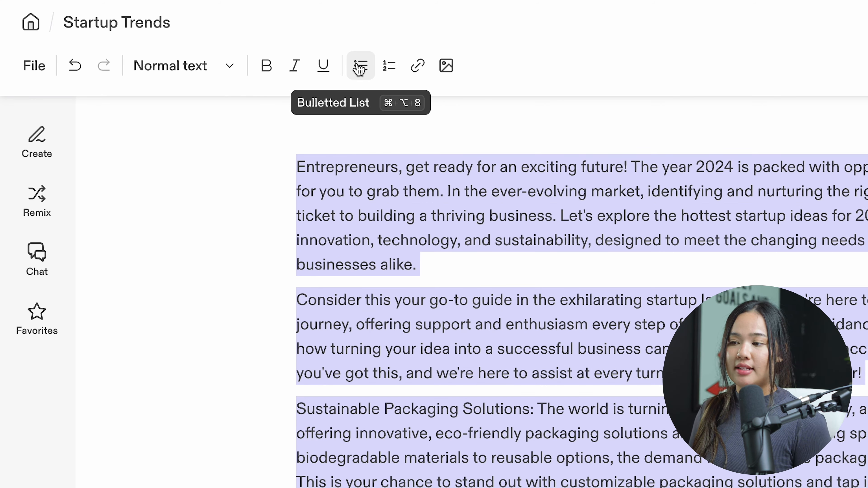
# Start a Newsletter from the Email template category with the theme "Startups: How to build your own!".
pyautogui.click(52, 144)
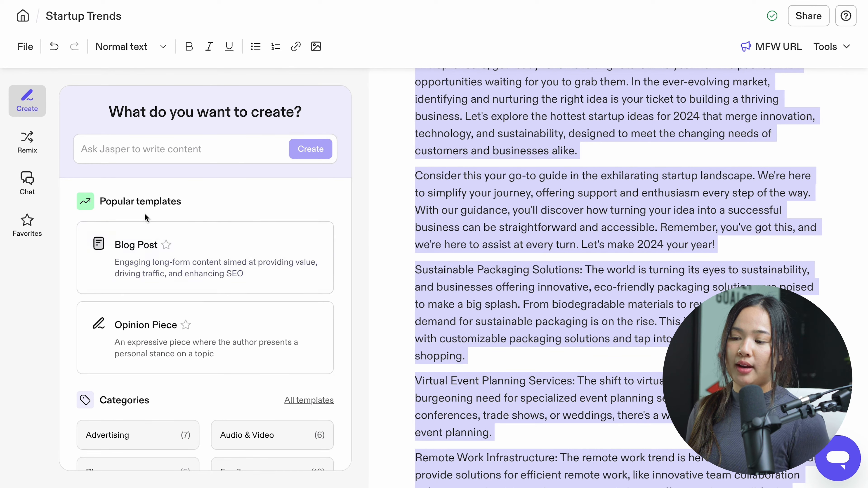
pyautogui.scroll(-1, 145, 212)
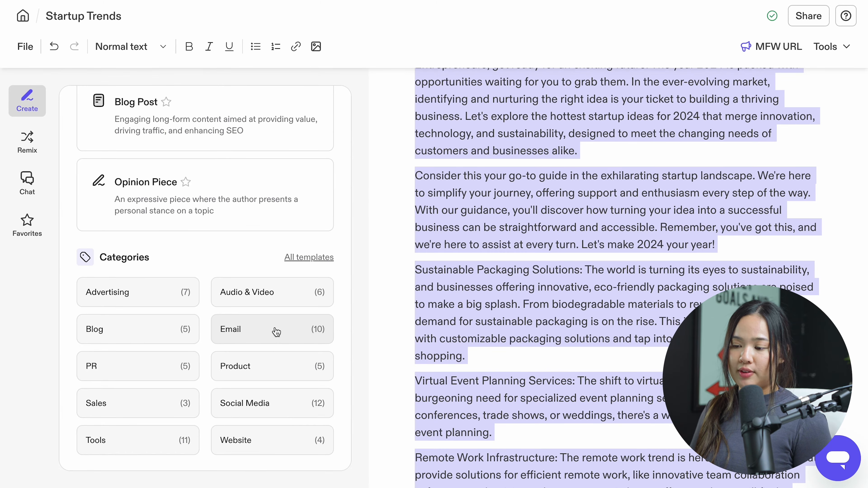
pyautogui.click(276, 332)
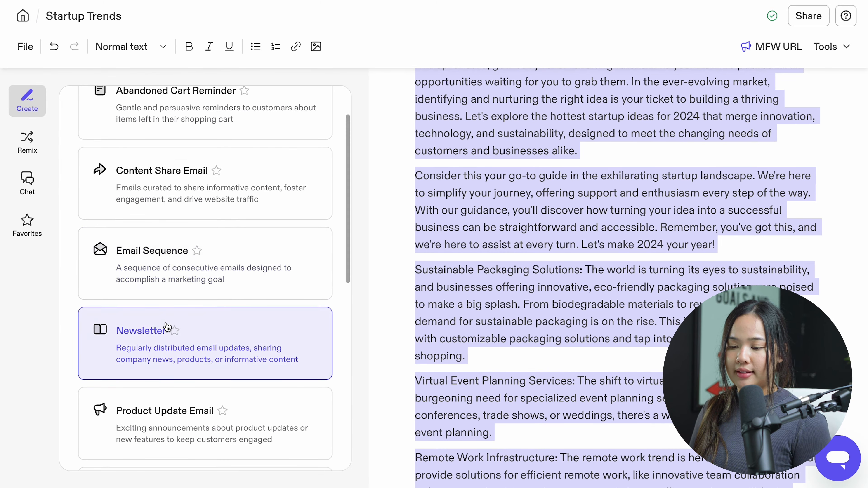
pyautogui.click(132, 350)
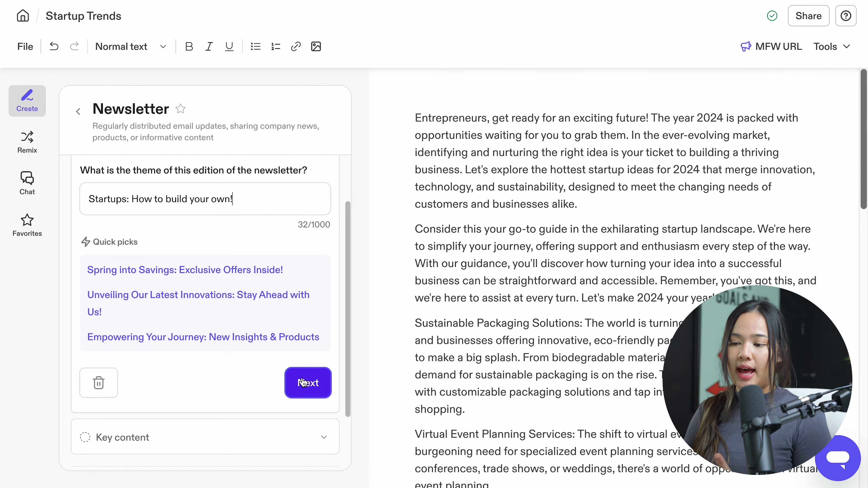
pyautogui.click(303, 383)
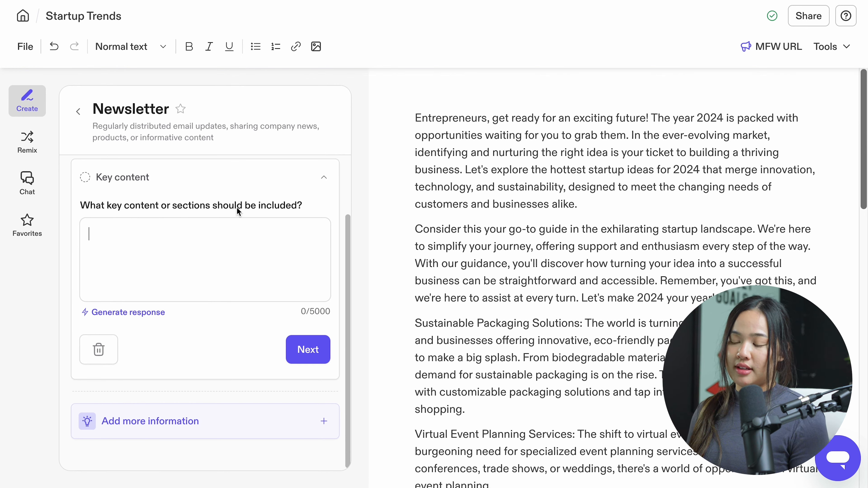
# Generate a suggested response for the newsletter's key content and accept it.
pyautogui.click(141, 316)
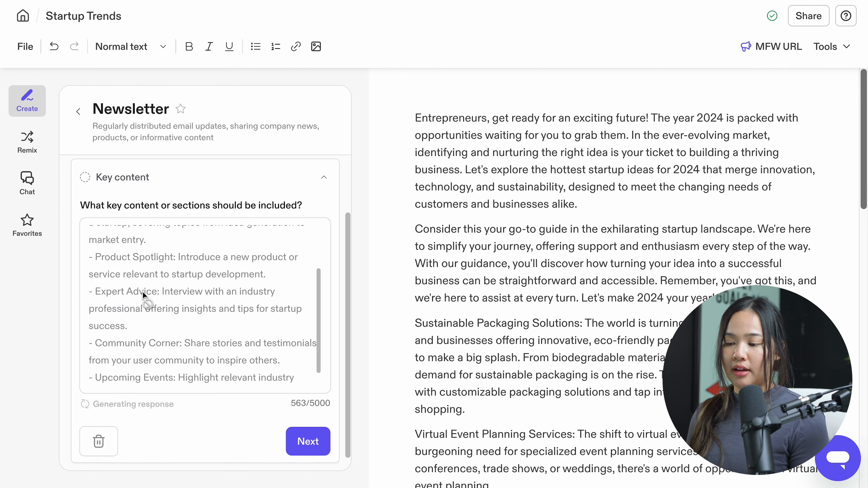
pyautogui.scroll(-3, 320, 365)
pyautogui.click(307, 346)
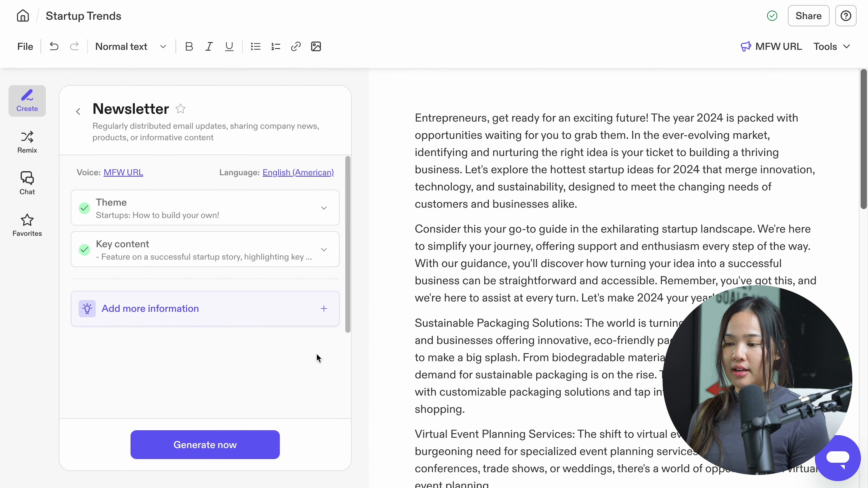
# Review the optional information fields for the newsletter and generate it from the theme and key content.
pyautogui.click(273, 320)
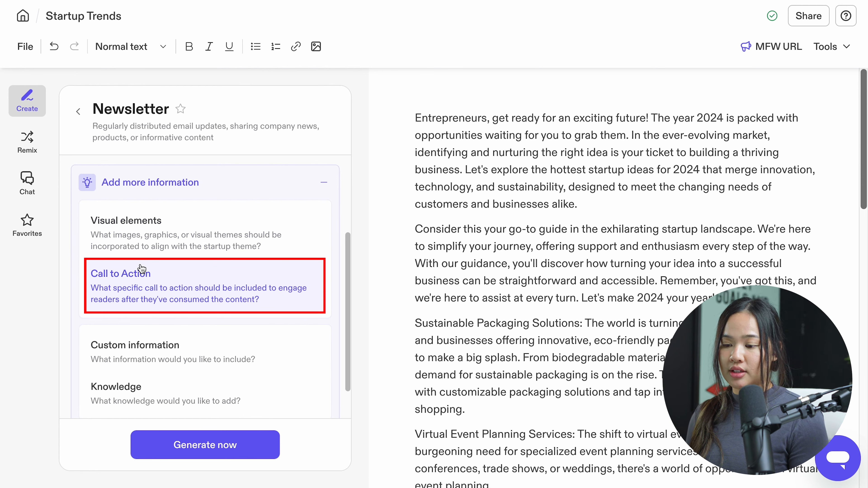
pyautogui.scroll(-2, 151, 295)
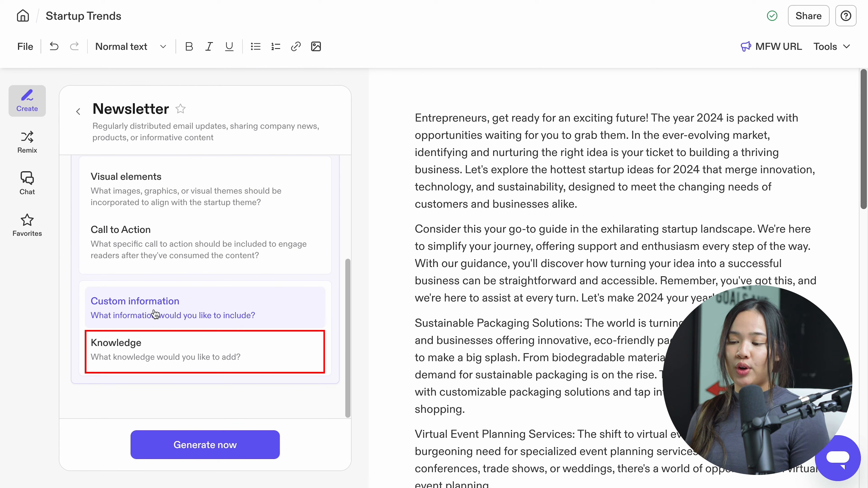
pyautogui.scroll(3, 195, 294)
pyautogui.scroll(-3, 196, 294)
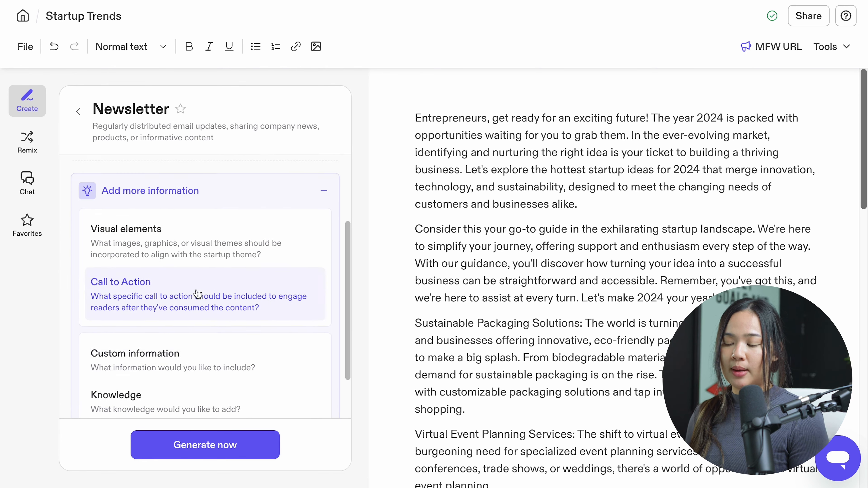
pyautogui.click(225, 447)
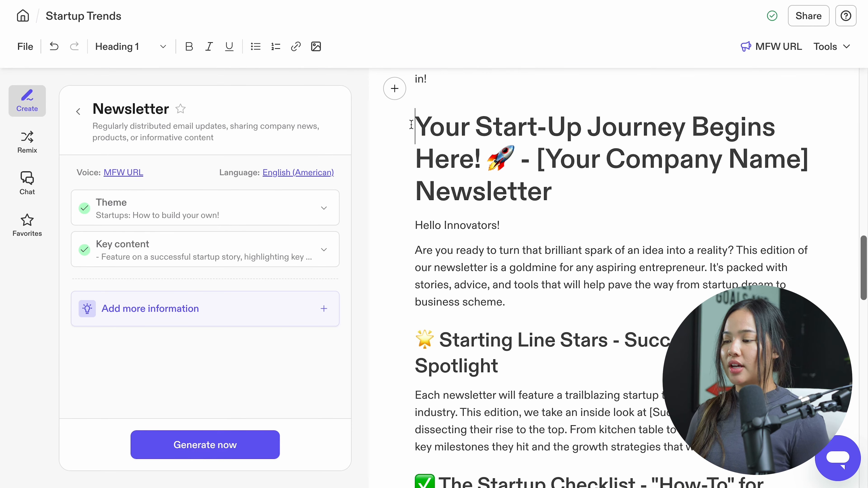
# Examine the generated newsletter, including the placeholder event, workshop and networking entries under Save the Date - Upcoming Events.
pyautogui.moveTo(411, 125); pyautogui.dragTo(601, 283)
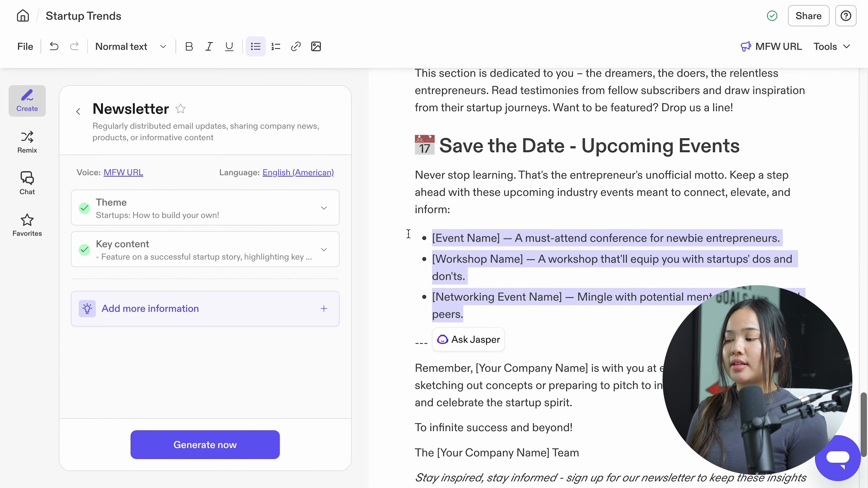
pyautogui.moveTo(503, 319); pyautogui.dragTo(501, 241)
pyautogui.click(513, 262)
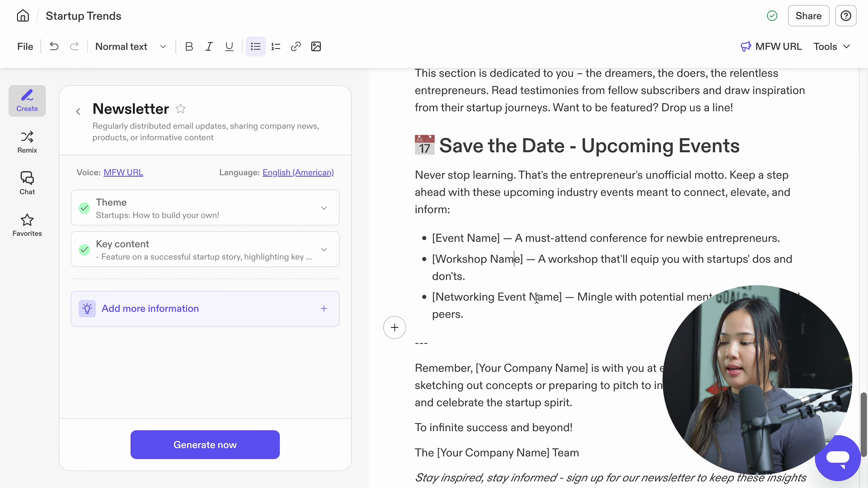
pyautogui.moveTo(562, 297); pyautogui.dragTo(444, 302)
pyautogui.moveTo(510, 316); pyautogui.dragTo(415, 244)
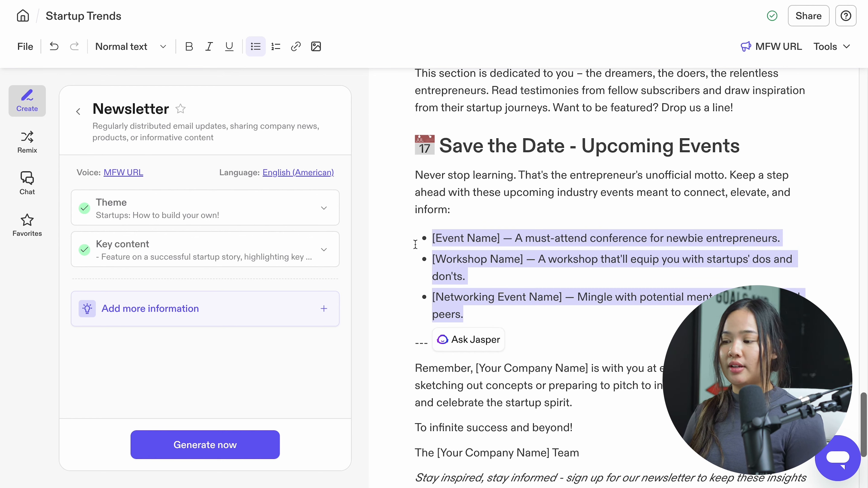
# Ask the AI chat "Give me 3 startup networking events".
pyautogui.click(27, 183)
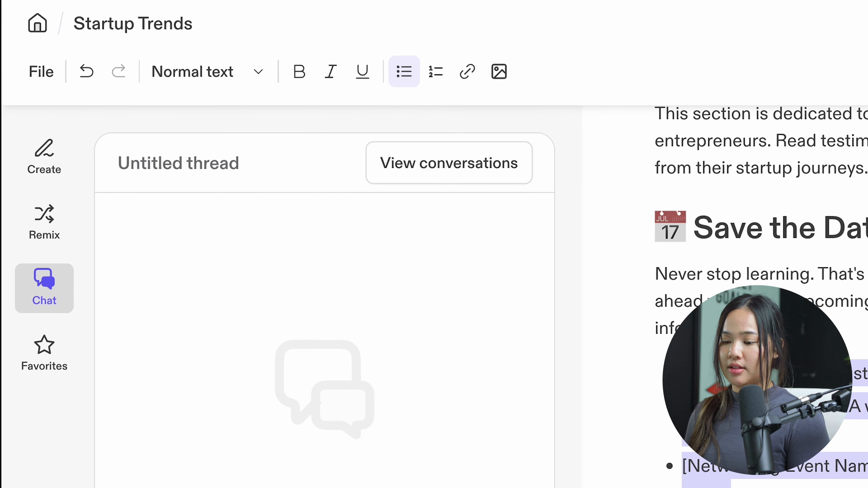
pyautogui.click(142, 388)
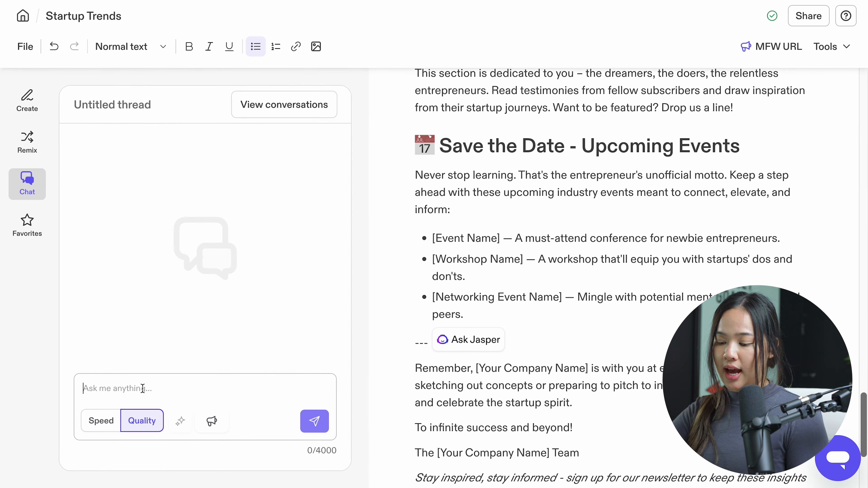
pyautogui.write('Give me 3 startup networking')
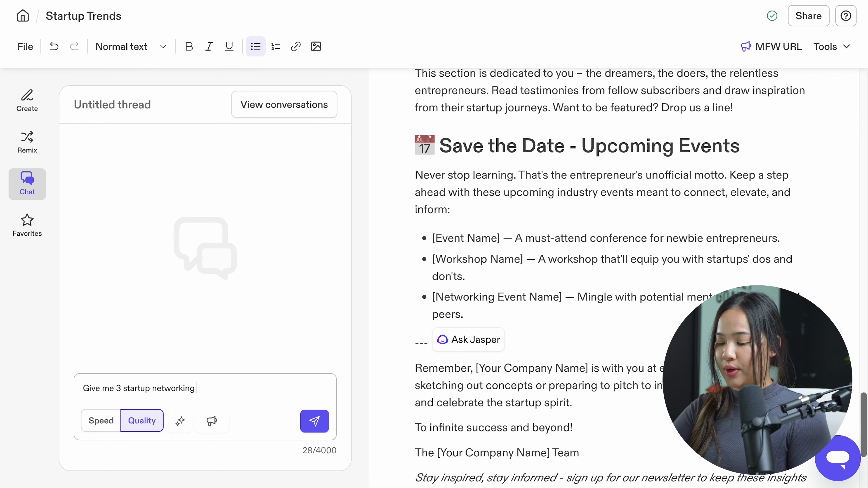
pyautogui.write(' events')
pyautogui.press('Return')
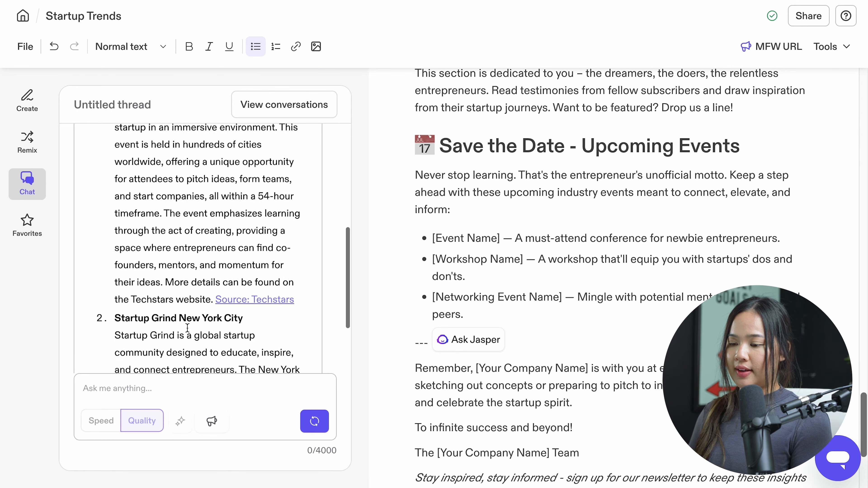
pyautogui.scroll(-5, 188, 332)
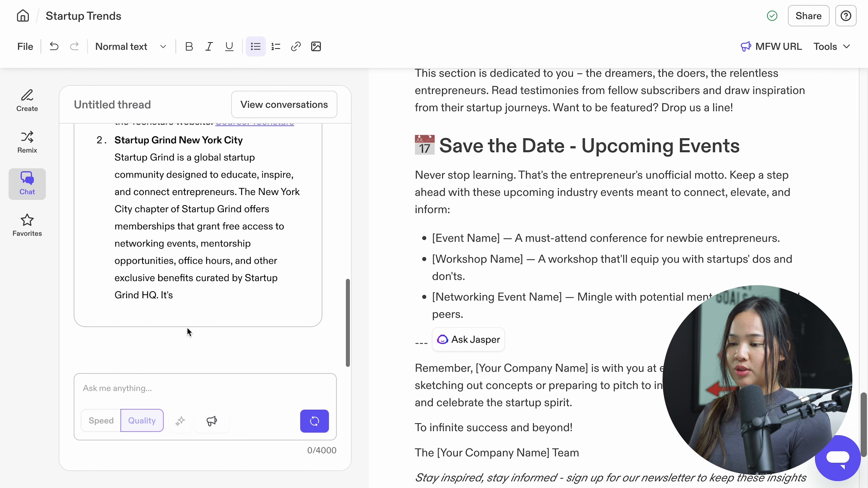
# Copy the three events from the chat reply and paste them over the placeholder bullets under Save the Date - Upcoming Events.
pyautogui.scroll(10, 115, 182)
pyautogui.moveTo(114, 182); pyautogui.dragTo(192, 228)
pyautogui.press('super+c')
pyautogui.moveTo(470, 314); pyautogui.dragTo(433, 240)
pyautogui.press('super+v')
pyautogui.scroll(-5, 439, 245)
pyautogui.scroll(1, 439, 244)
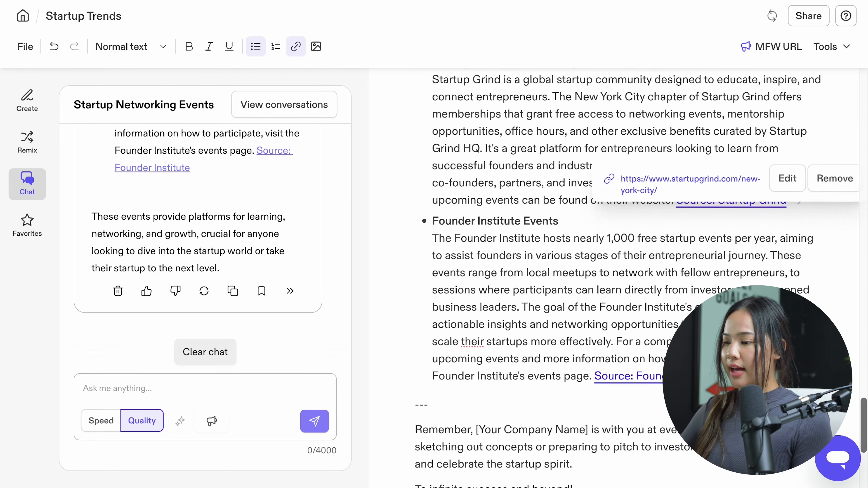
# Remove the extra line between the pasted Techstars and Startup Grind New York City entries.
pyautogui.scroll(4, 500, 173)
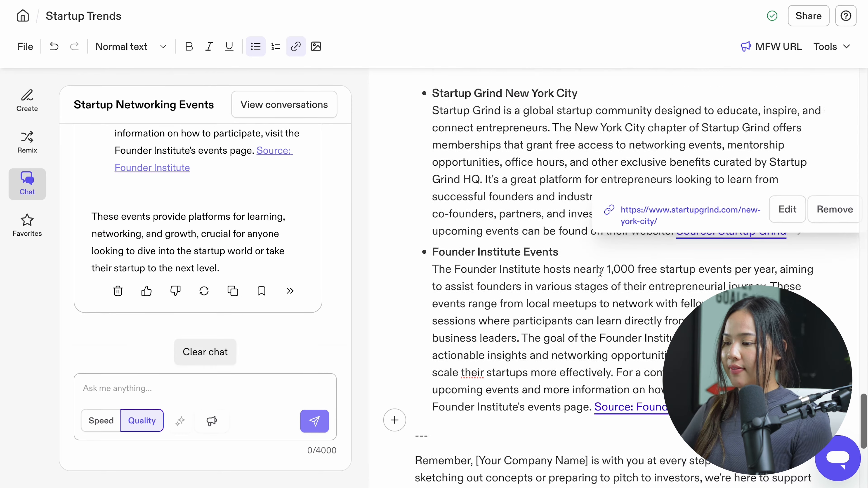
pyautogui.click(500, 172)
pyautogui.press('BackSpace')
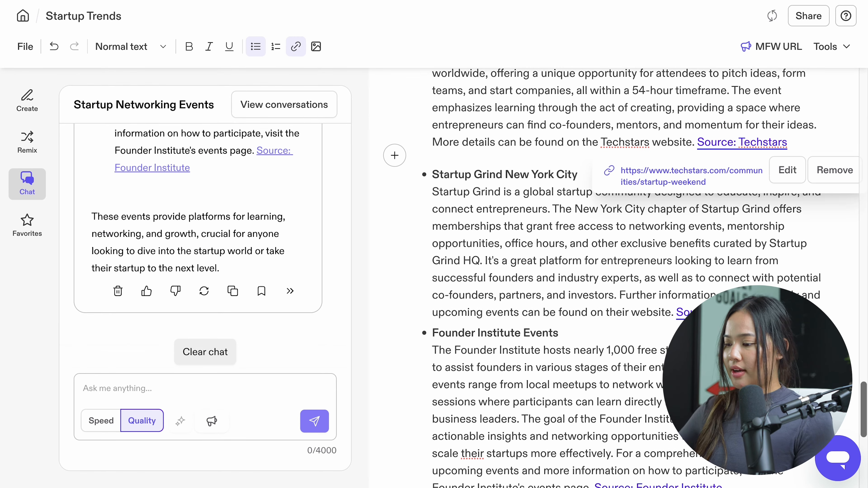
# Have Jasper edit the three pasted events with "Shorten it to one sentence each" and replace the originals with the result.
pyautogui.scroll(-1, 581, 273)
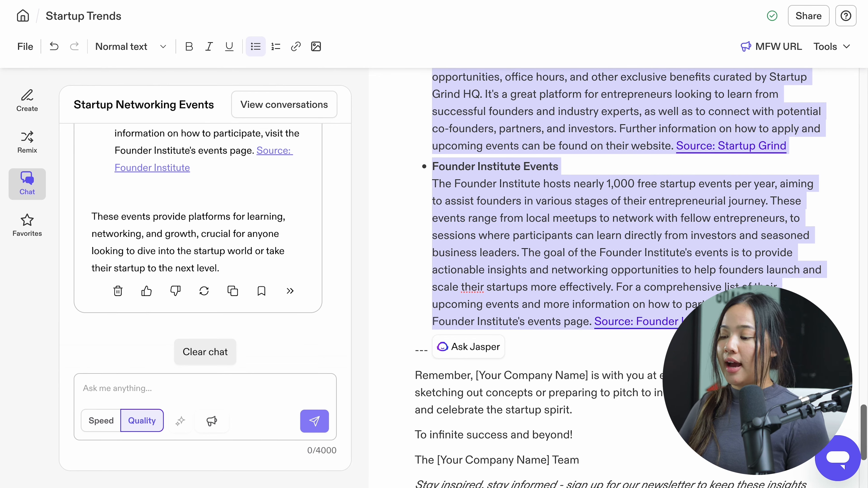
pyautogui.click(469, 347)
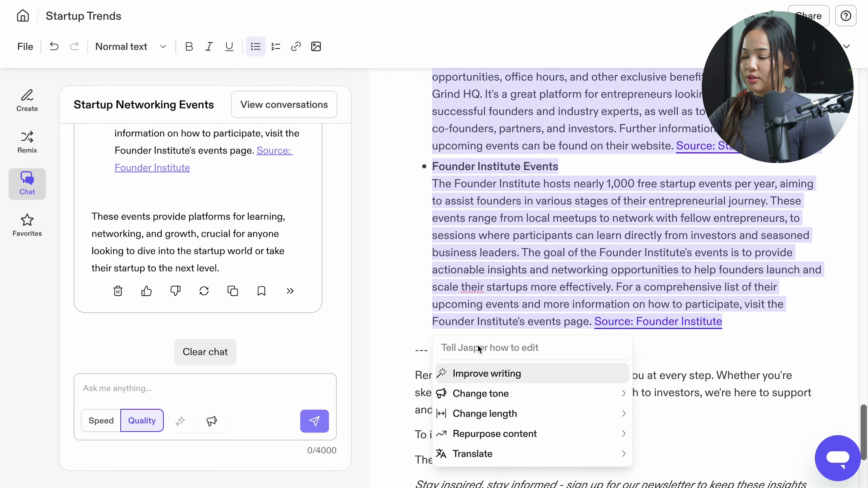
pyautogui.write('Shorten it to one sentence each')
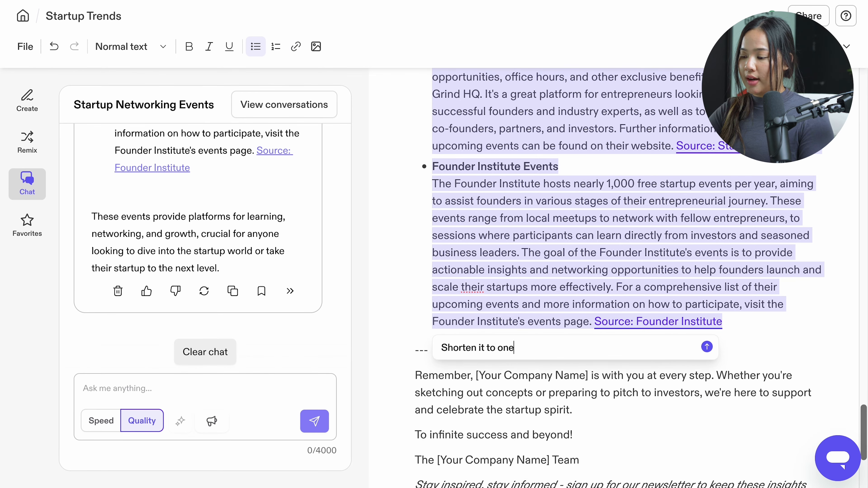
pyautogui.press('Return')
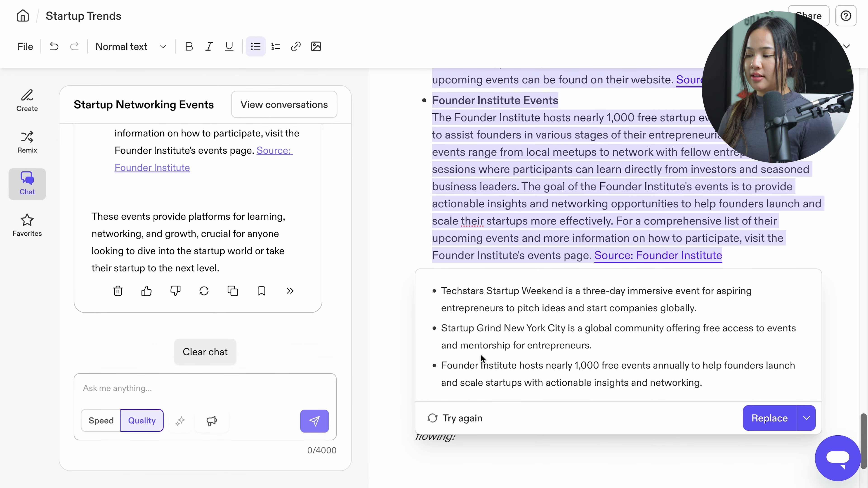
pyautogui.click(769, 418)
pyautogui.scroll(8, 245, 190)
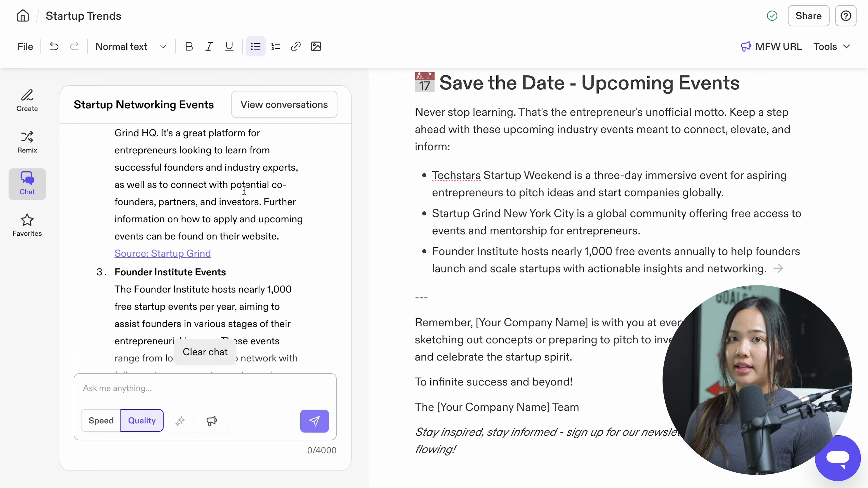
pyautogui.click(27, 141)
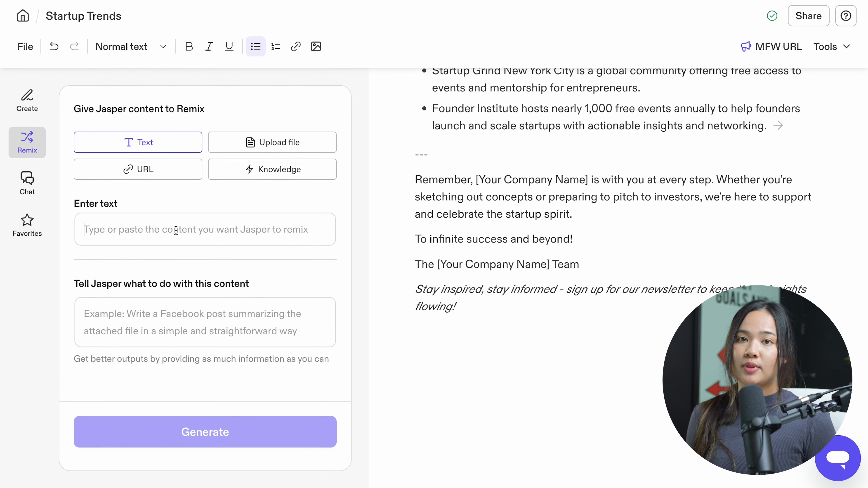
pyautogui.click(175, 230)
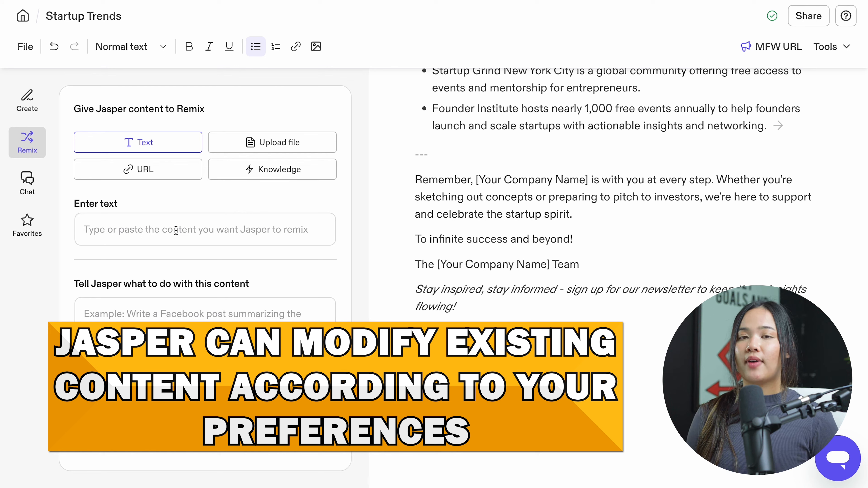
pyautogui.click(138, 170)
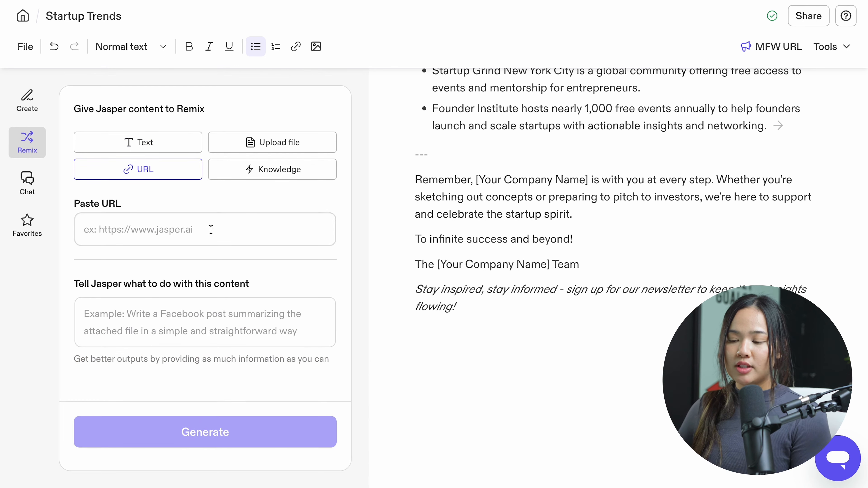
pyautogui.click(202, 234)
pyautogui.hotkey('ctrl', 'v')
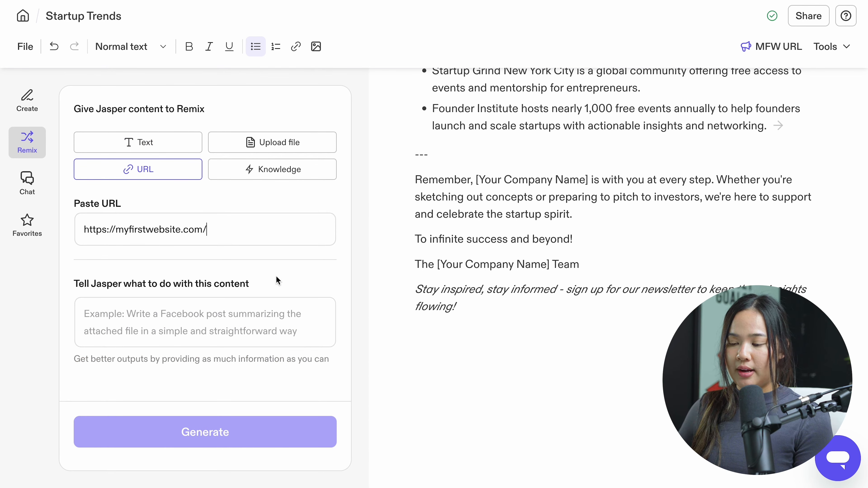
# Generate the remix with the instruction "Summarize this page and make it funny" and review the text added to the document.
pyautogui.click(220, 342)
pyautogui.write('Summarize')
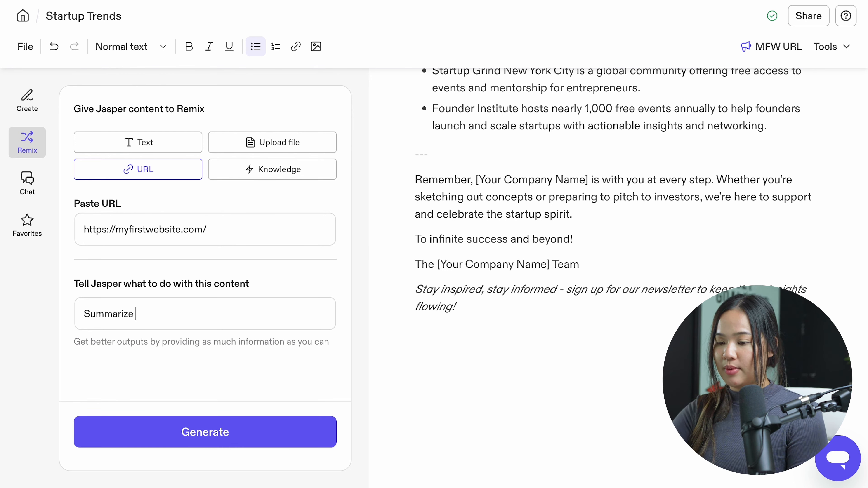
pyautogui.write(' this page and make it funny')
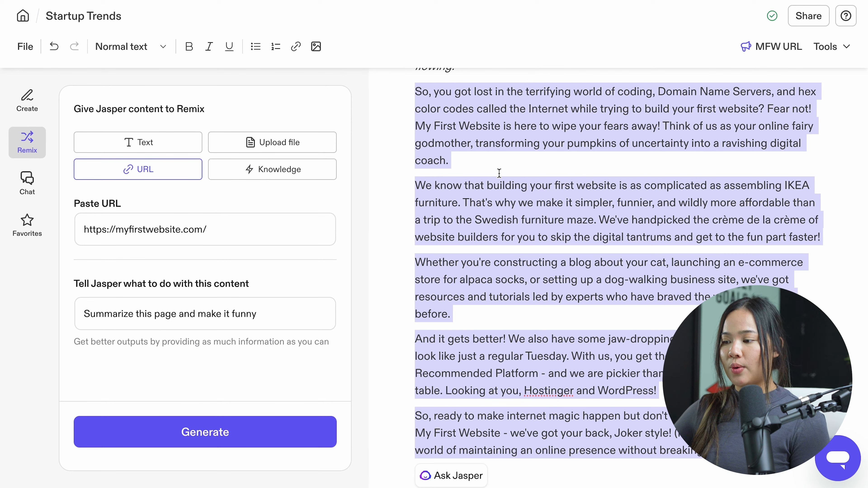
pyautogui.scroll(-1, 499, 174)
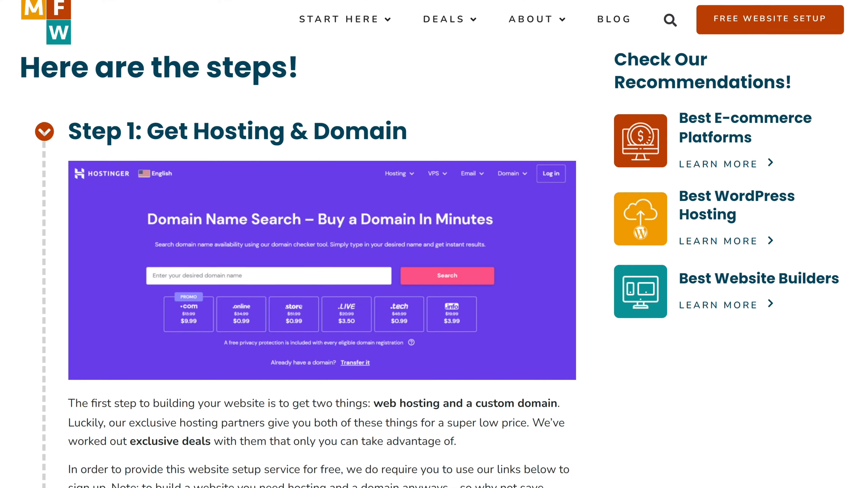
pyautogui.scroll(-5, 434, 244)
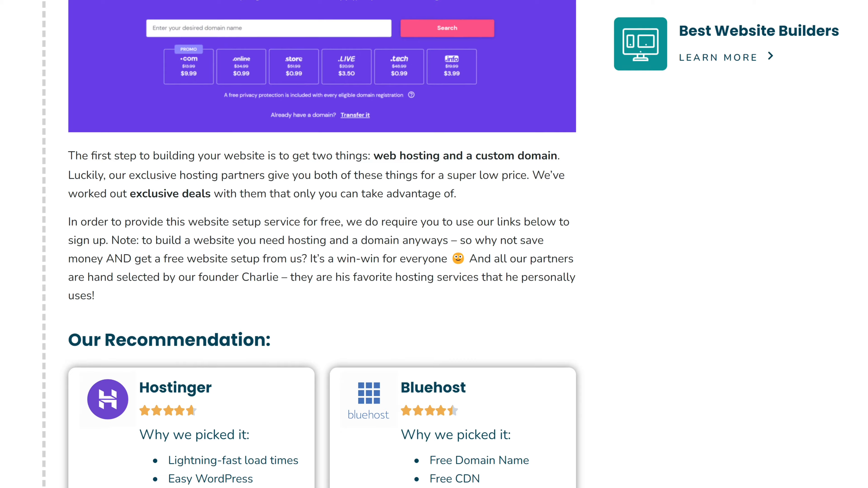
pyautogui.scroll(-10, 434, 244)
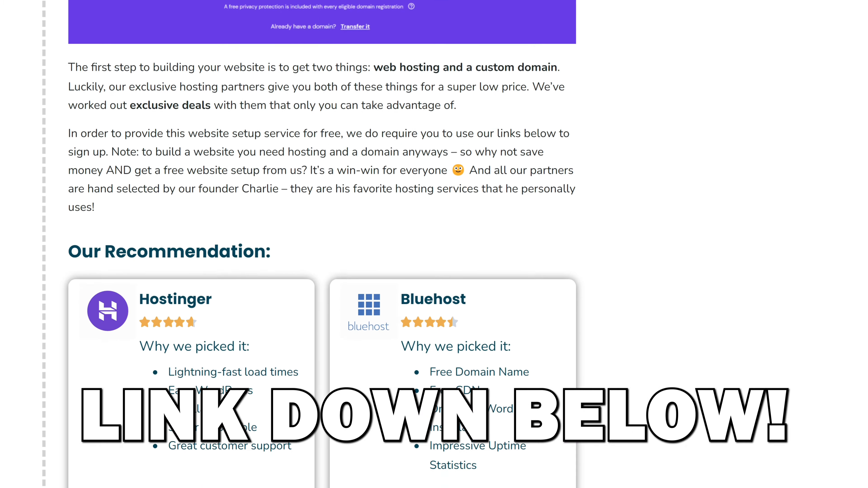
pyautogui.scroll(-3, 434, 245)
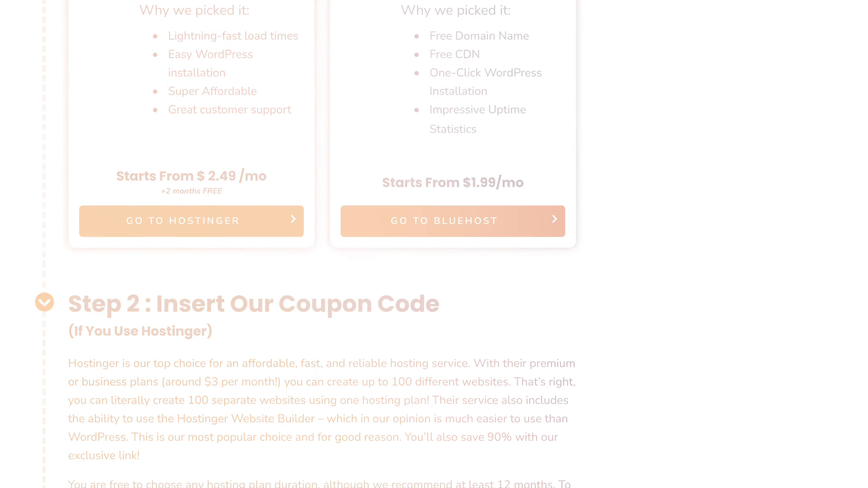